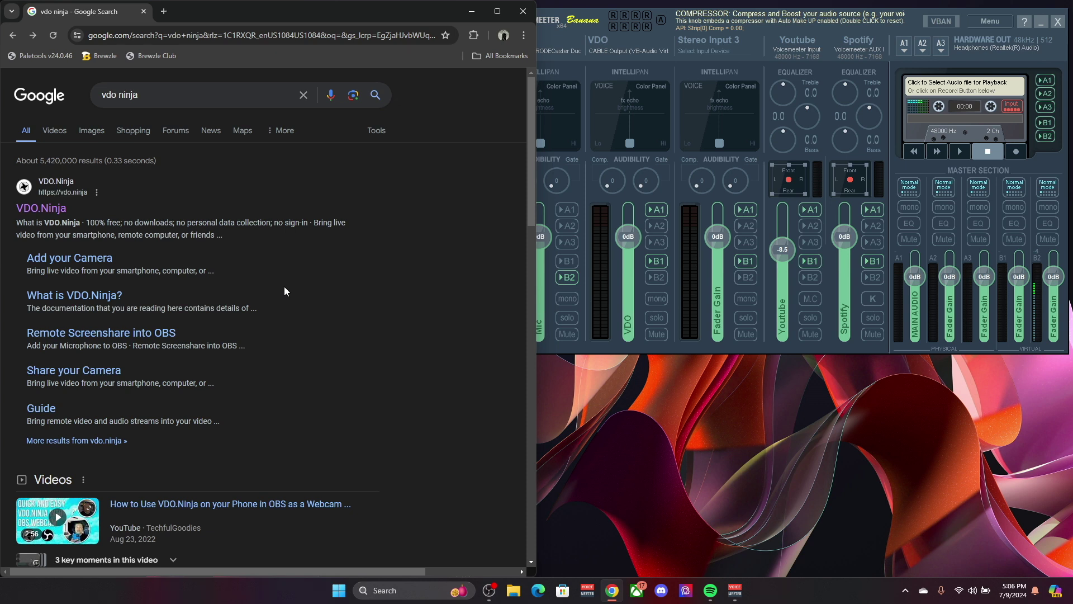
Step: Move the Voicemeeter mixer window slightly left to uncover the vdo ninja search results
{"action": "left_click_drag", "start_coordinate": [696, 28], "coordinate": [662, 30]}
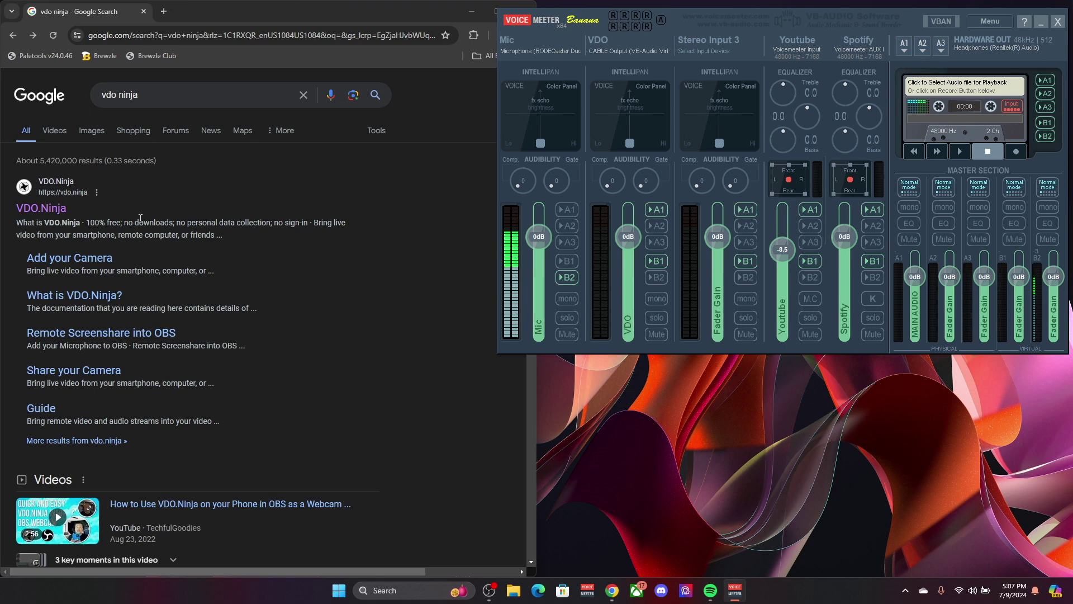
Step: Create the VDO.Ninja room 'Test' with a password and join its control room as director
{"action": "left_click", "coordinate": [57, 214]}
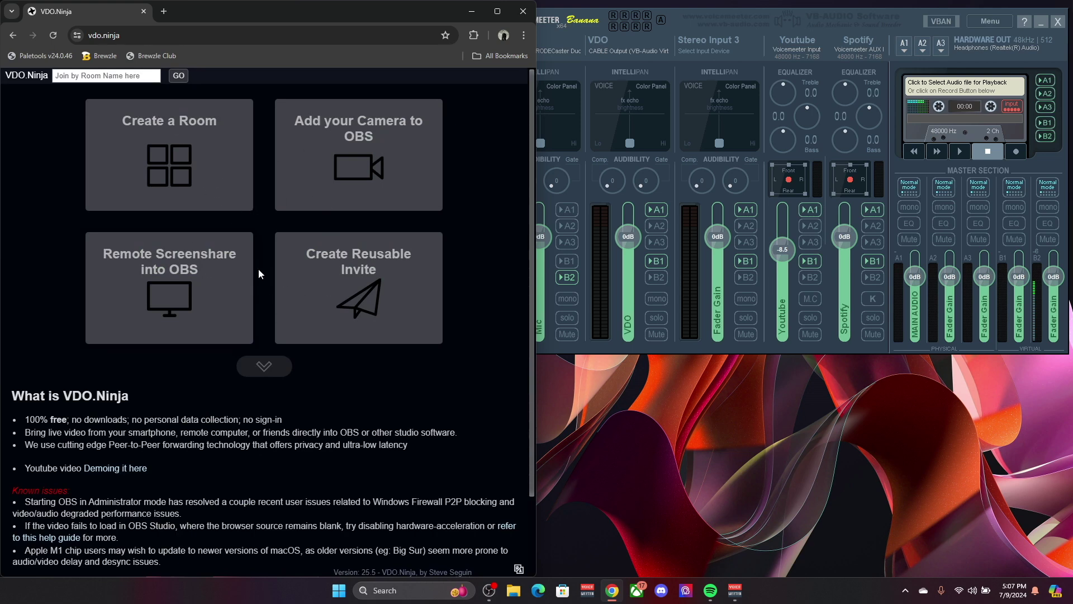
{"action": "left_click", "coordinate": [189, 179]}
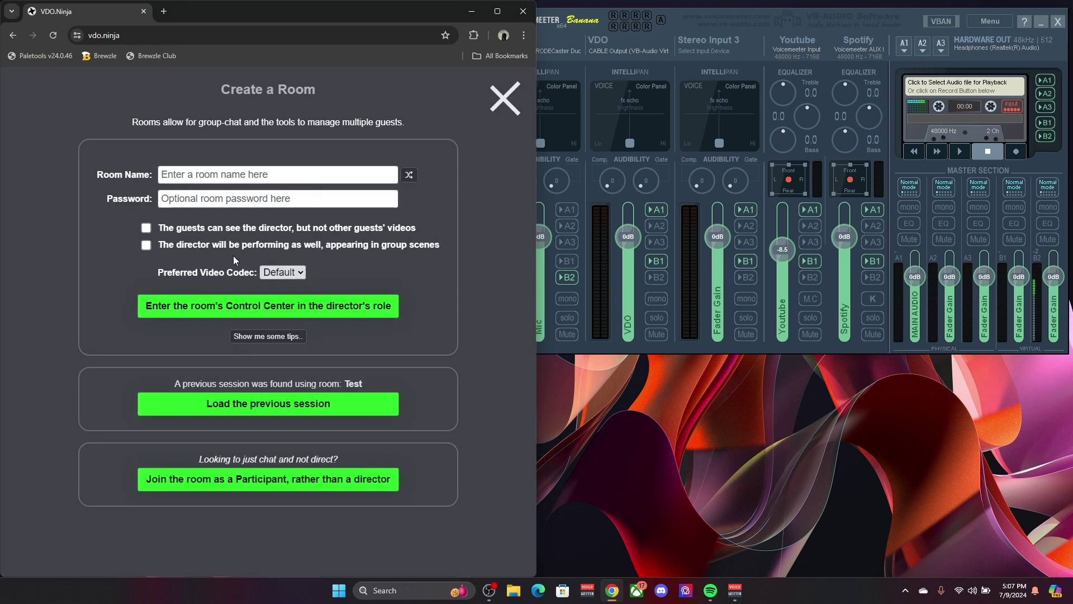
{"action": "left_click", "coordinate": [232, 175]}
{"action": "left_click", "coordinate": [230, 218]}
{"action": "left_click", "coordinate": [230, 211]}
{"action": "type", "text": "test"}
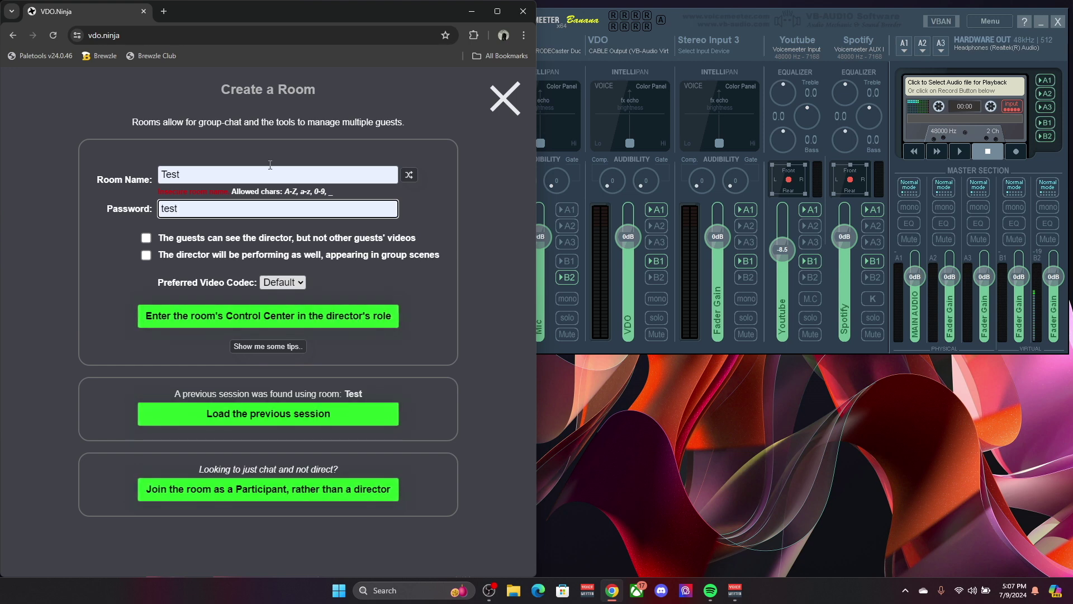
{"action": "left_click", "coordinate": [274, 321]}
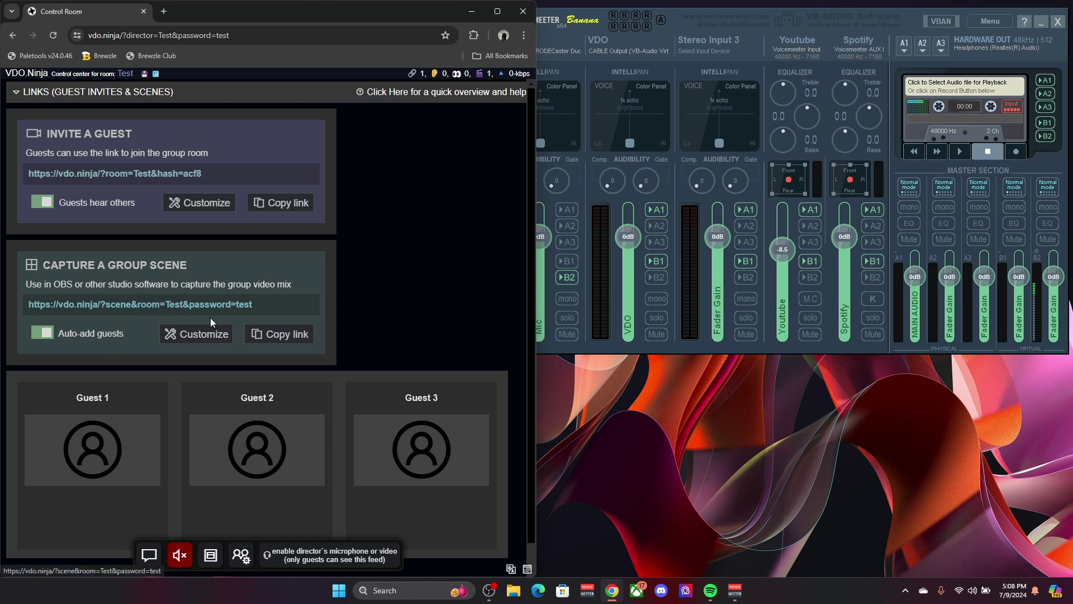
Step: Tick Pro-audio mode in the group scene's Customize options, then collapse those options again
{"action": "left_click", "coordinate": [193, 340]}
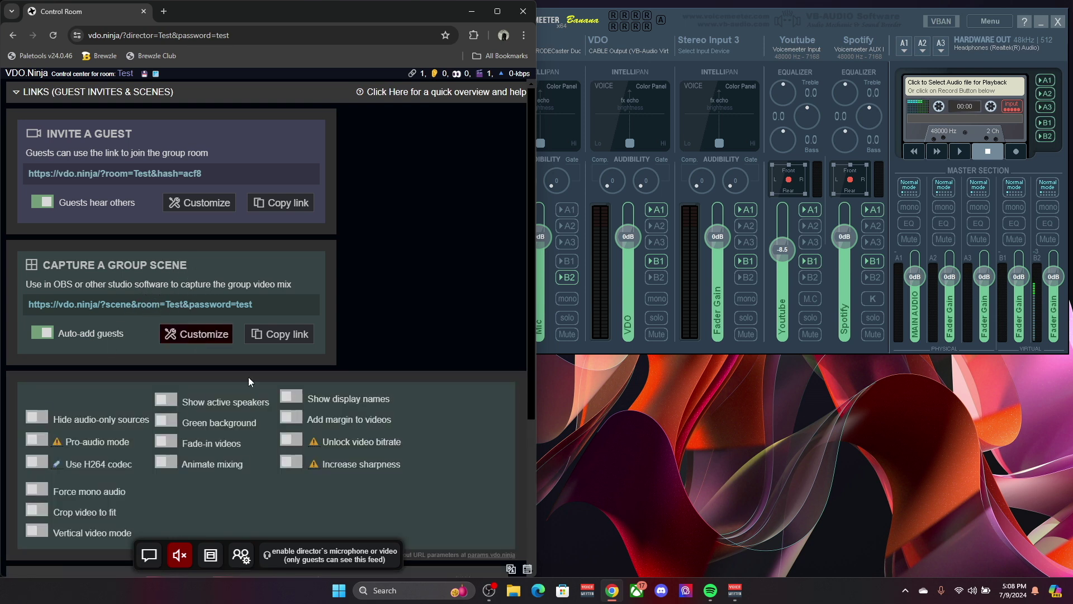
{"action": "scroll", "coordinate": [129, 369], "scroll_direction": "down", "scroll_amount": 2}
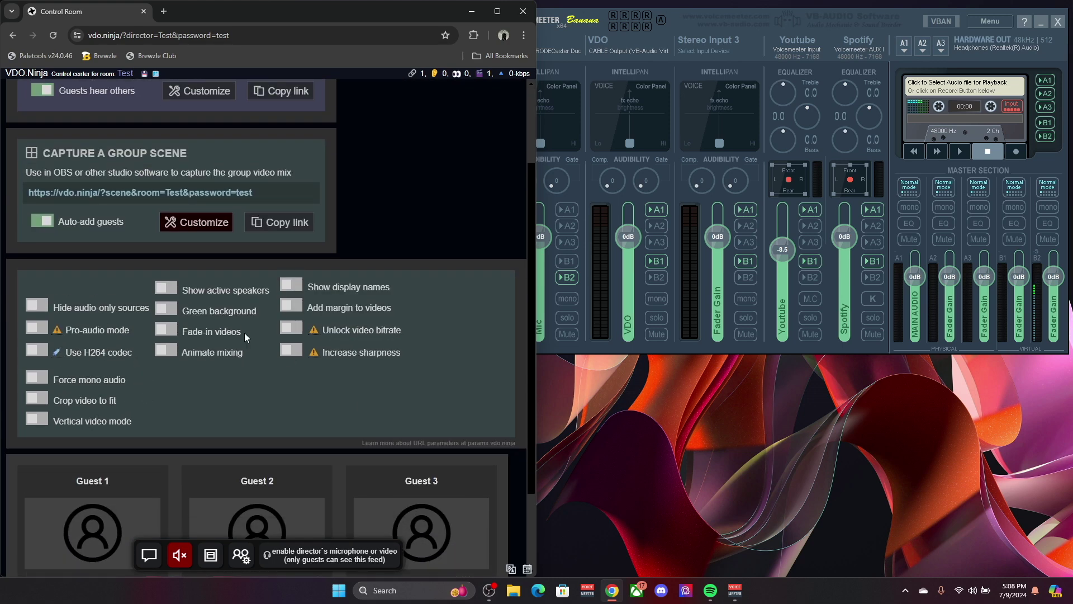
{"action": "left_click", "coordinate": [37, 328]}
{"action": "scroll", "coordinate": [96, 343], "scroll_direction": "up", "scroll_amount": 1}
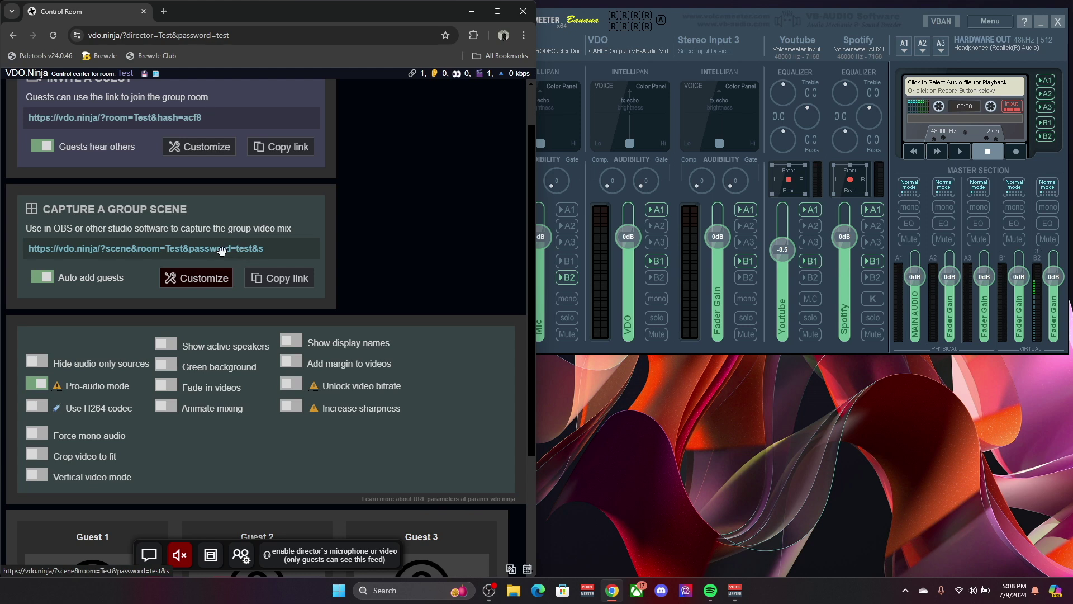
{"action": "left_click", "coordinate": [180, 283]}
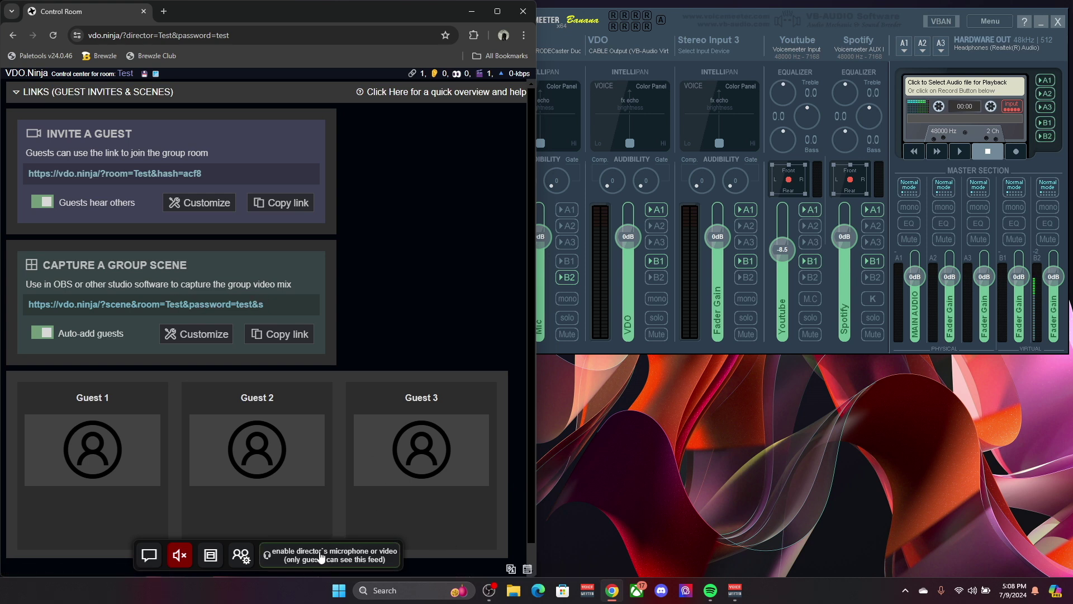
Step: Enable the director's camera and microphone and pop the camera preview into picture-in-picture
{"action": "left_click", "coordinate": [656, 31]}
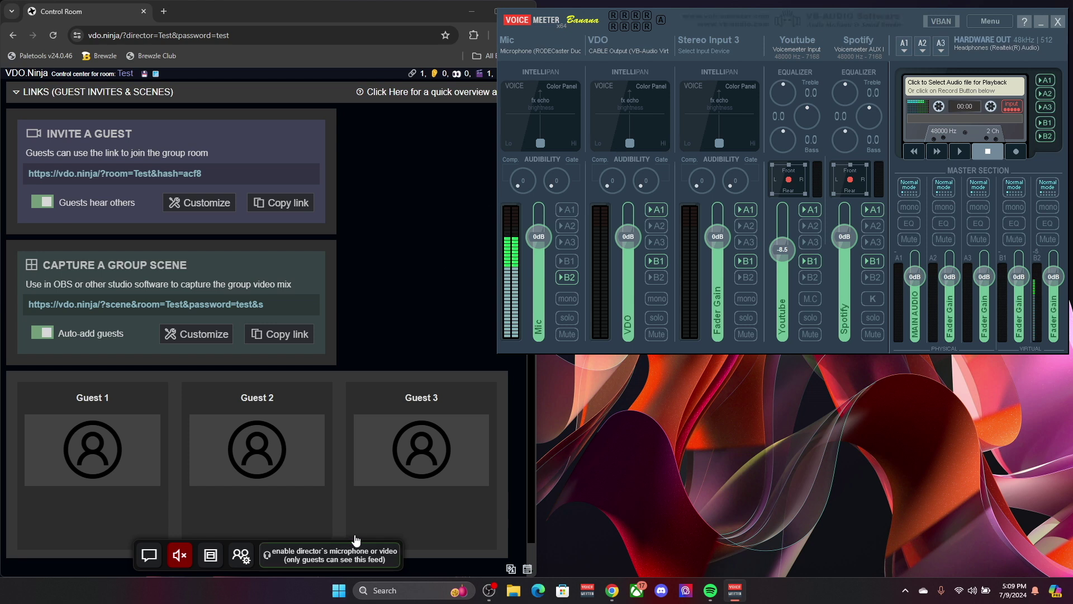
{"action": "left_click", "coordinate": [326, 560]}
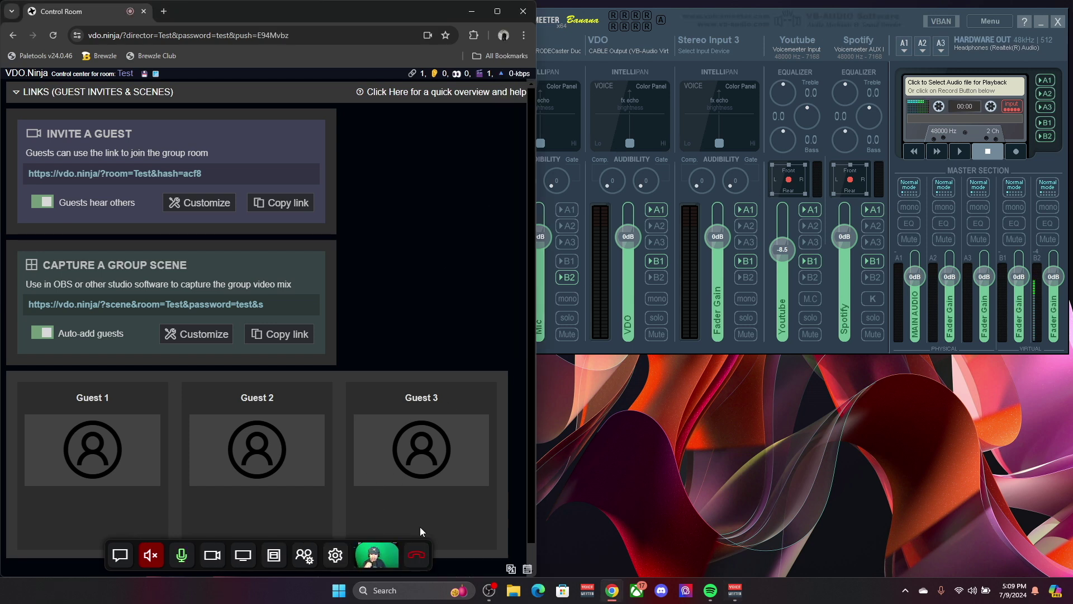
{"action": "right_click", "coordinate": [384, 554]}
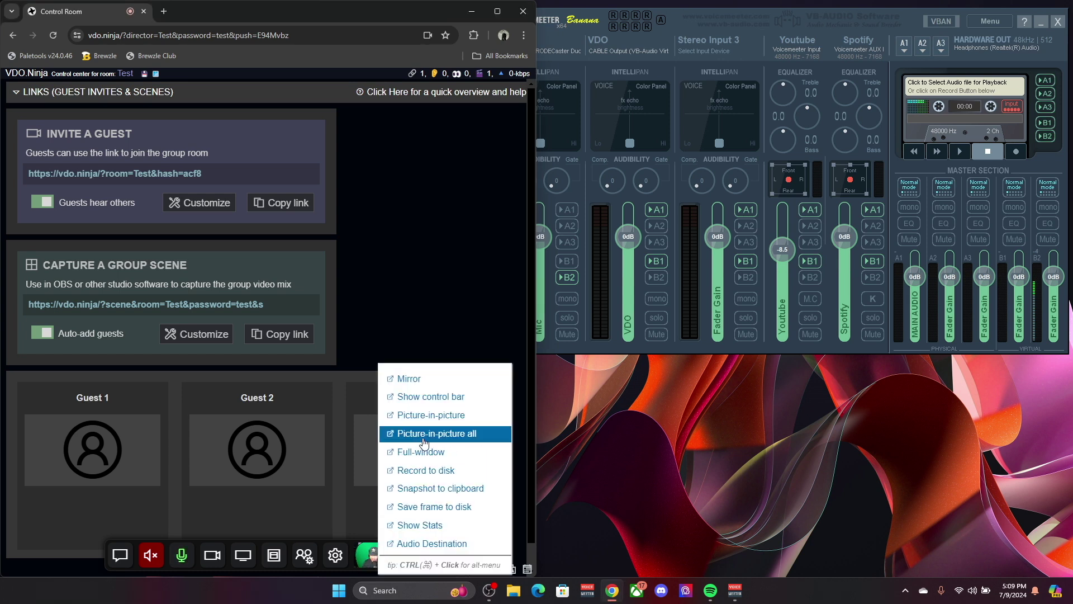
{"action": "left_click", "coordinate": [427, 421]}
{"action": "mouse_move", "coordinate": [934, 480]}
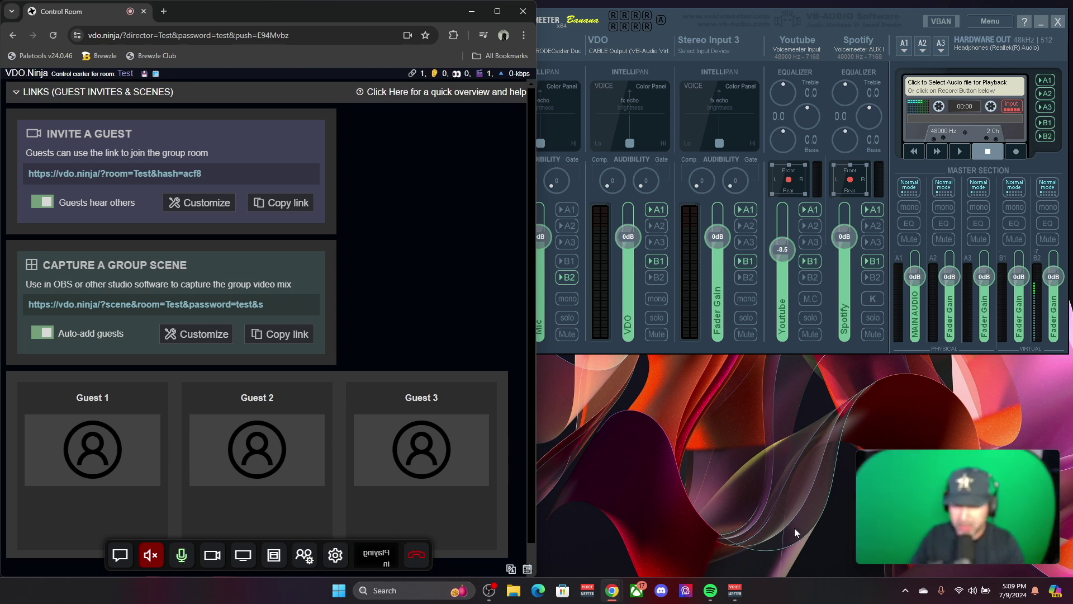
Step: Open the director's media settings, restore the camera preview, and keep USB Video Device as camera
{"action": "left_click", "coordinate": [336, 556]}
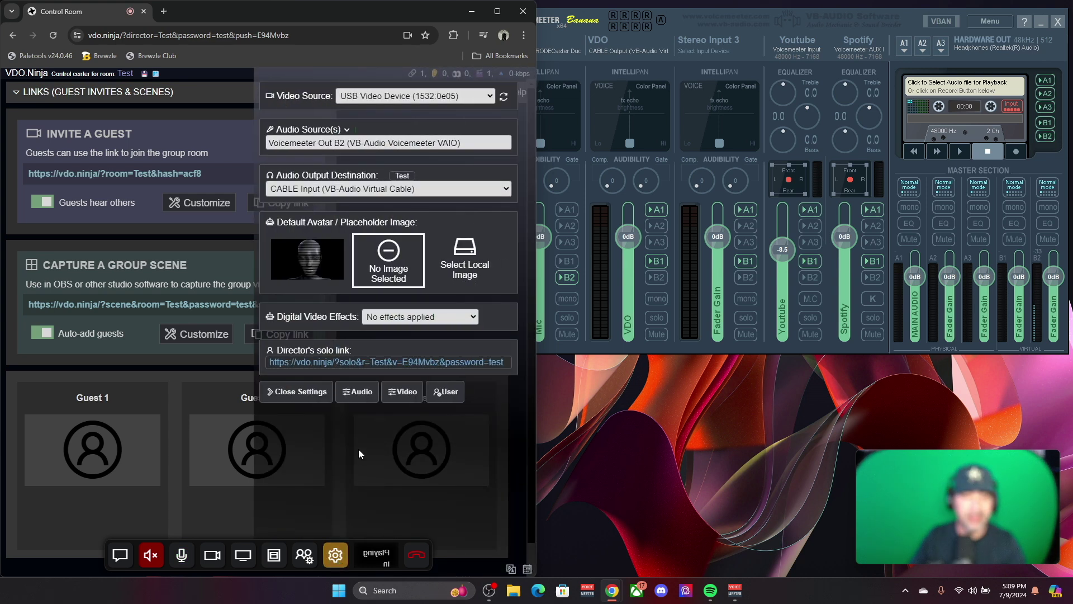
{"action": "left_click", "coordinate": [376, 555]}
{"action": "left_click", "coordinate": [430, 96]}
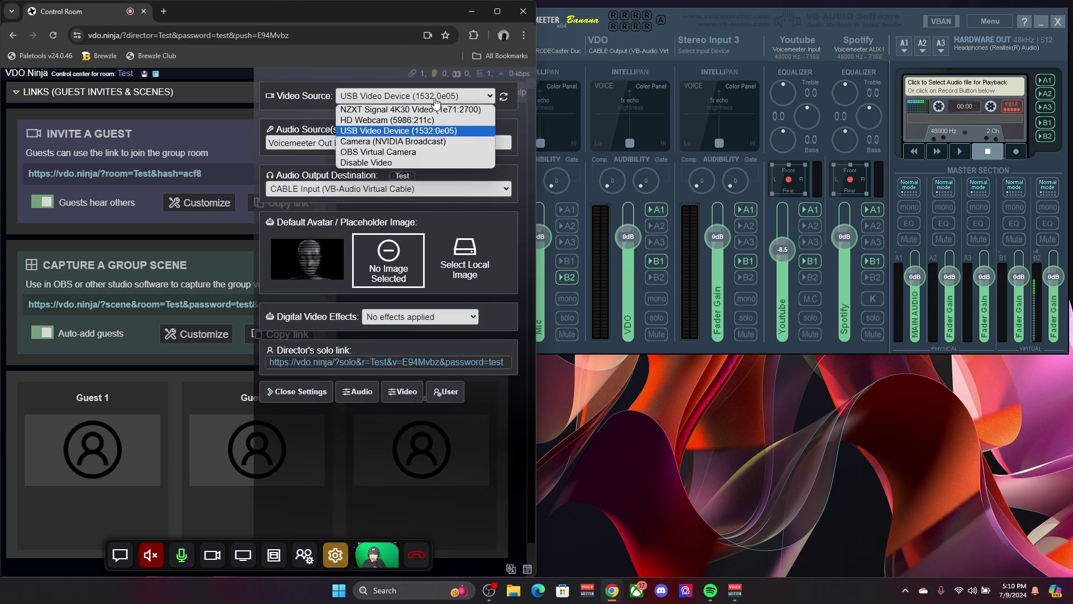
{"action": "left_click", "coordinate": [391, 132]}
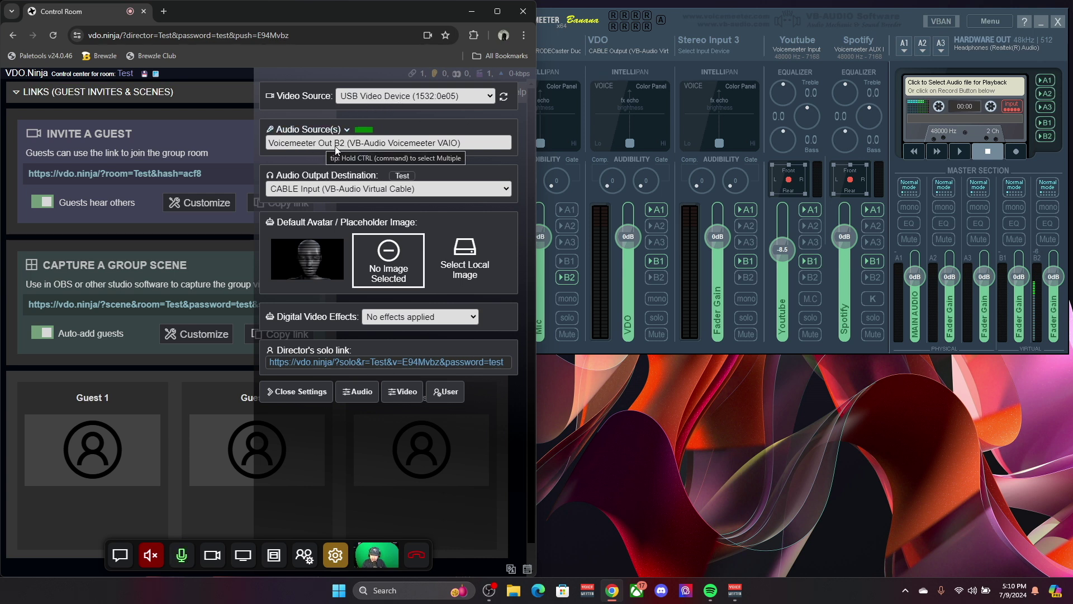
Step: Route Voicemeeter's microphone strip to bus B2
{"action": "left_click", "coordinate": [579, 194]}
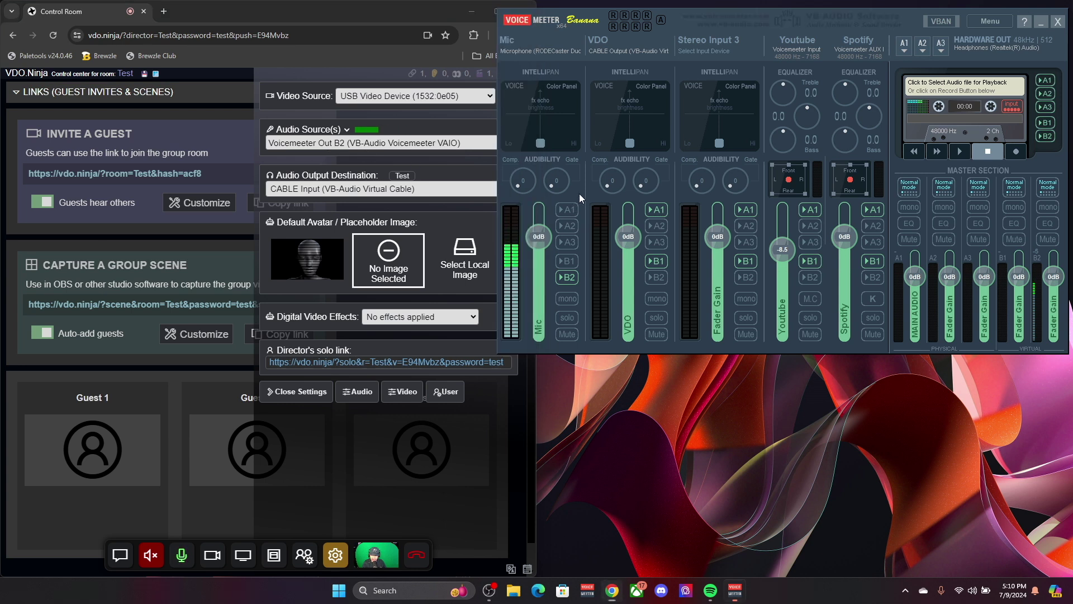
{"action": "left_click", "coordinate": [572, 279]}
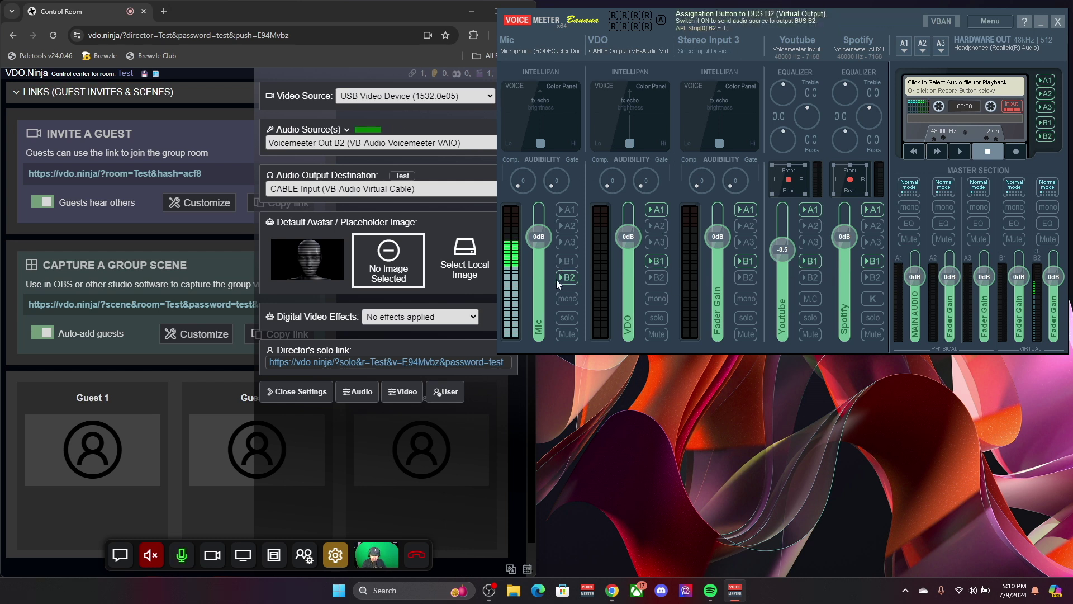
{"action": "left_click", "coordinate": [573, 282]}
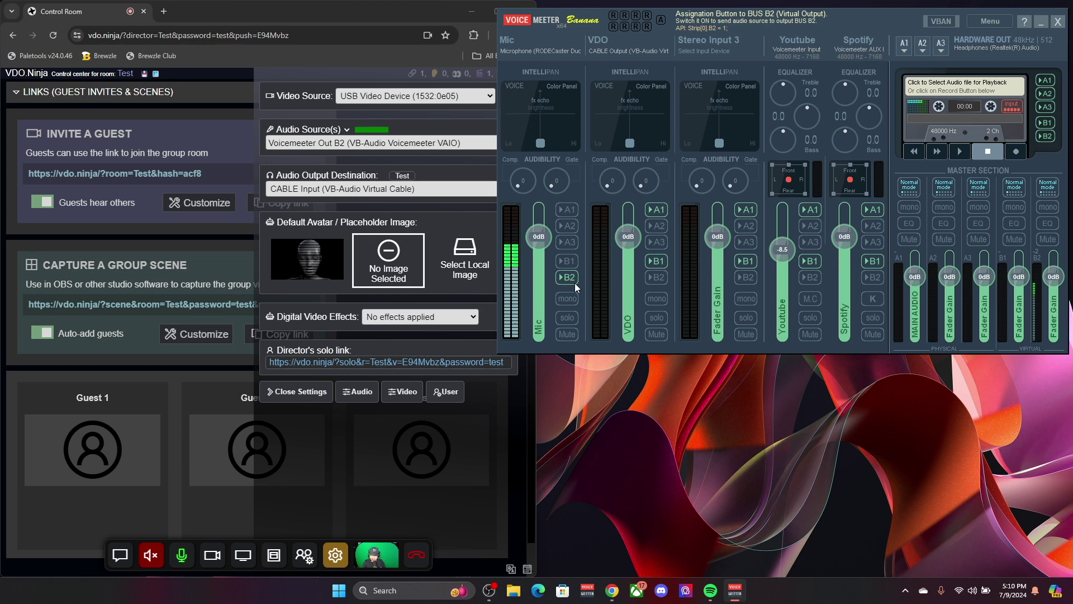
Step: Keep CABLE Input as audio output, play a test sound, and lower the VDO strip to -10.8 dB
{"action": "left_click", "coordinate": [337, 191]}
{"action": "left_click", "coordinate": [325, 194]}
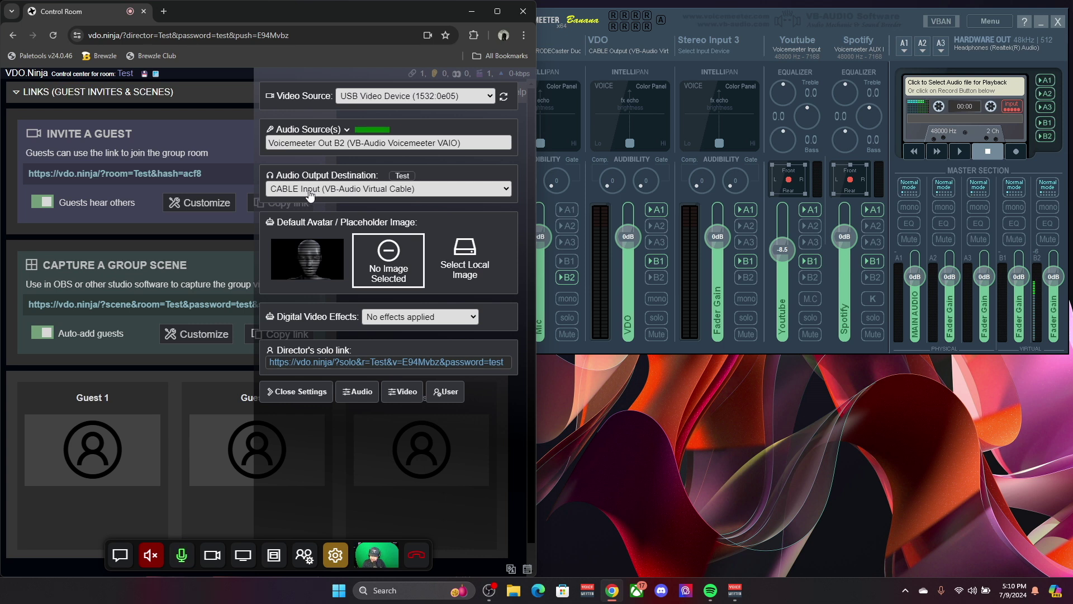
{"action": "left_click", "coordinate": [647, 36]}
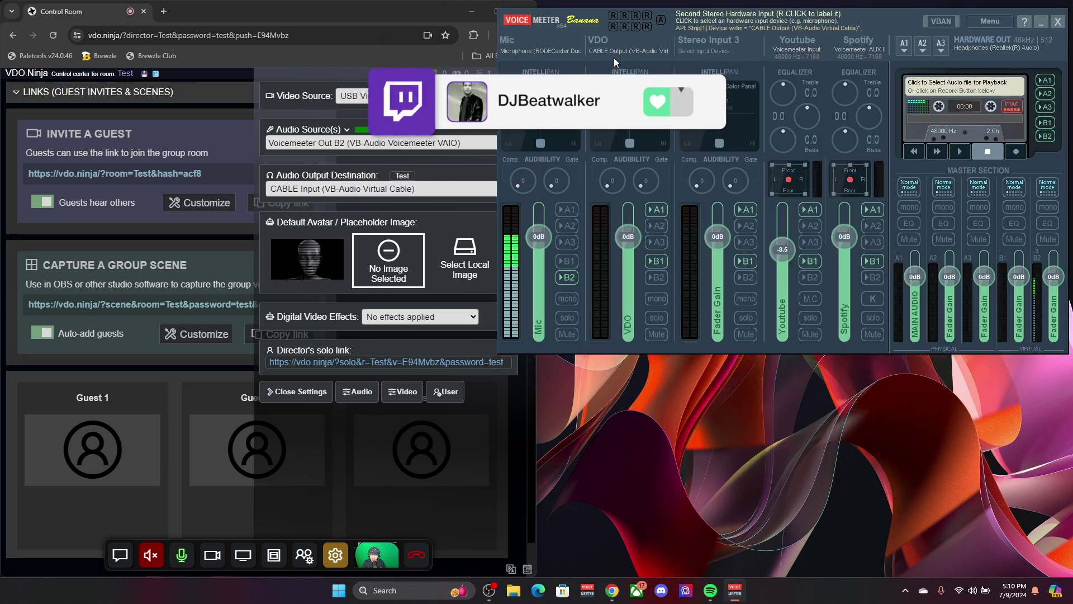
{"action": "left_click", "coordinate": [409, 180]}
{"action": "left_click_drag", "start_coordinate": [628, 240], "coordinate": [625, 263]}
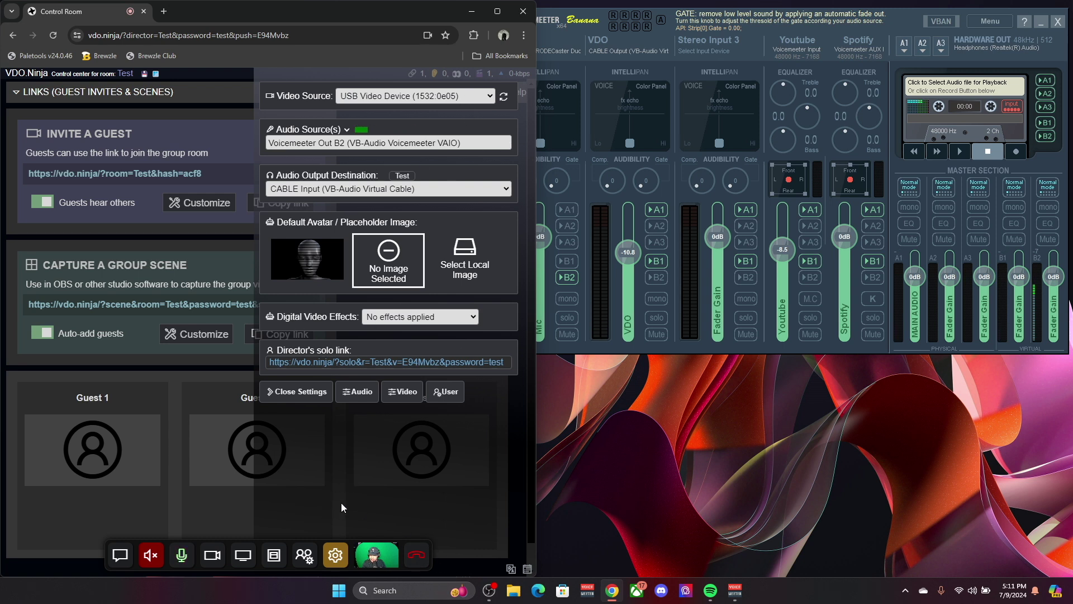
Step: Close the director's media settings and scroll down to the newly joined guest's video feed
{"action": "left_click", "coordinate": [335, 556]}
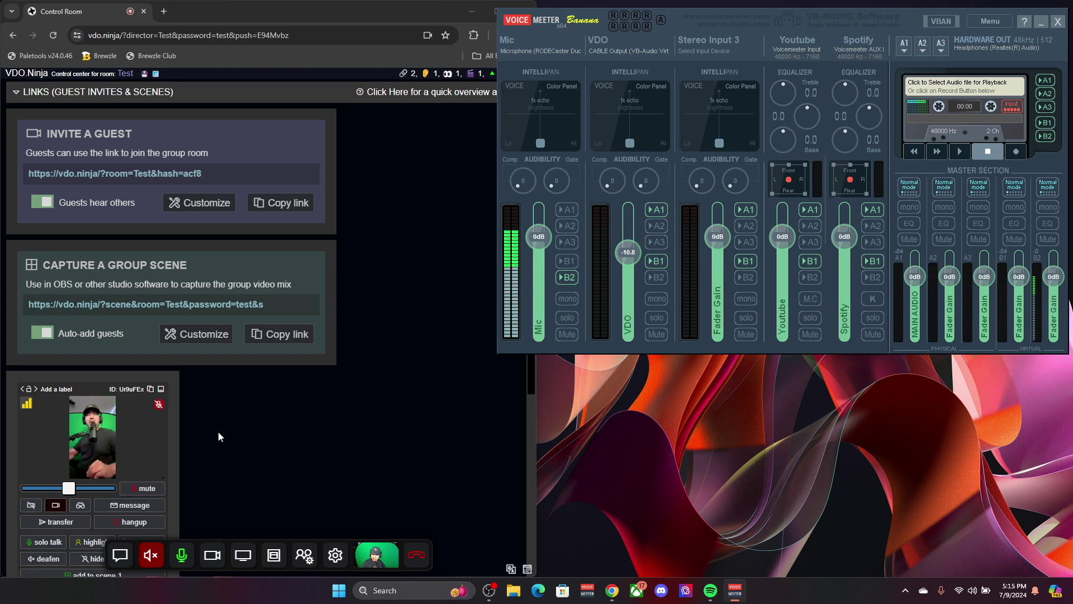
{"action": "scroll", "coordinate": [214, 415], "scroll_direction": "down", "scroll_amount": 1}
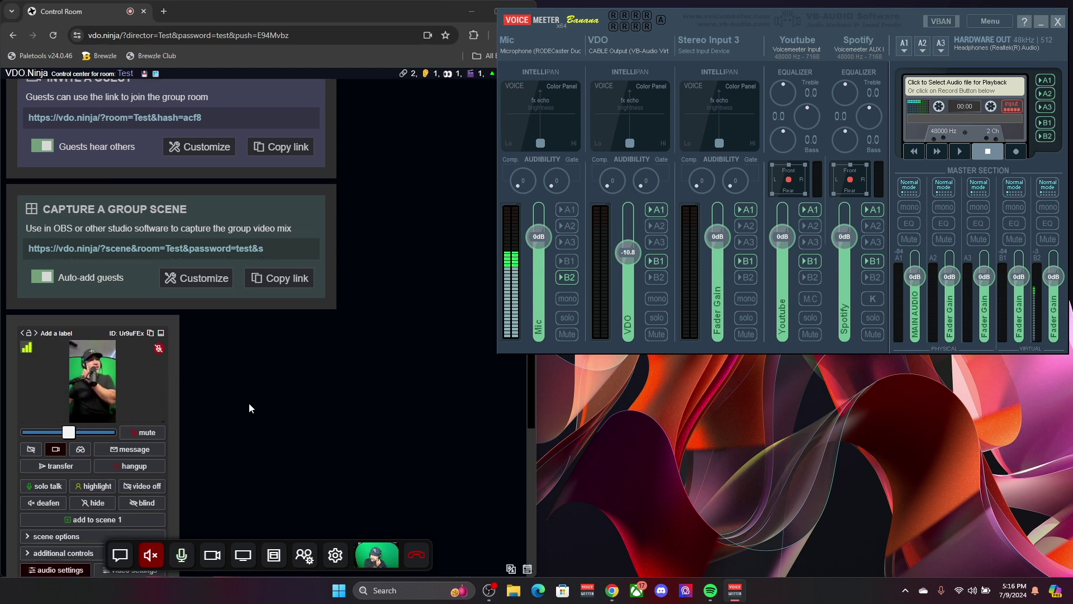
Step: Copy the Director's solo link from the director's settings panel at the bottom of the page
{"action": "scroll", "coordinate": [214, 414], "scroll_direction": "down", "scroll_amount": 1}
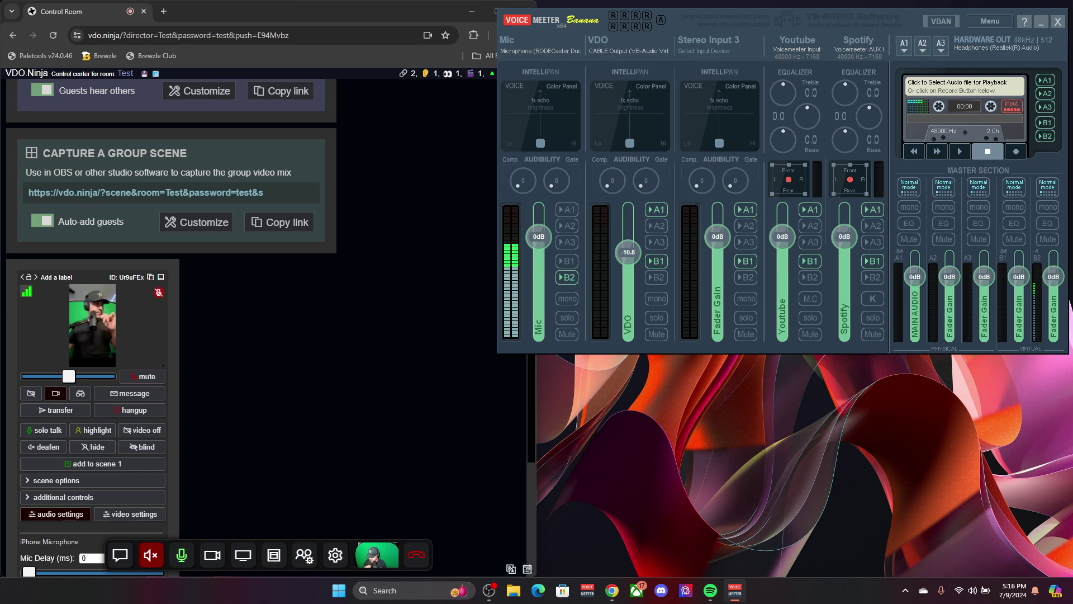
{"action": "left_click", "coordinate": [336, 555]}
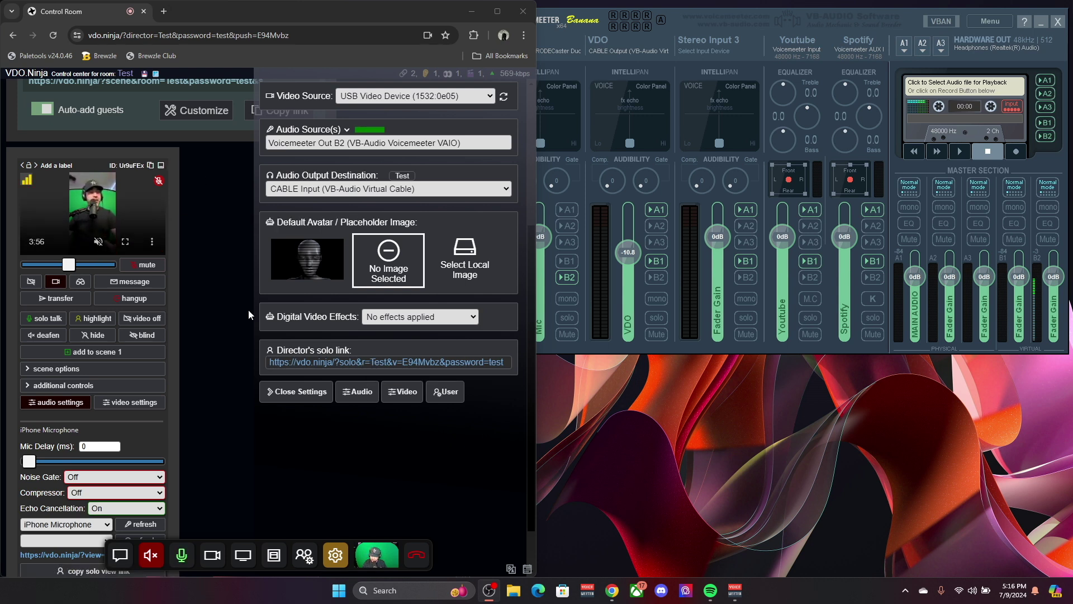
{"action": "left_click", "coordinate": [386, 364]}
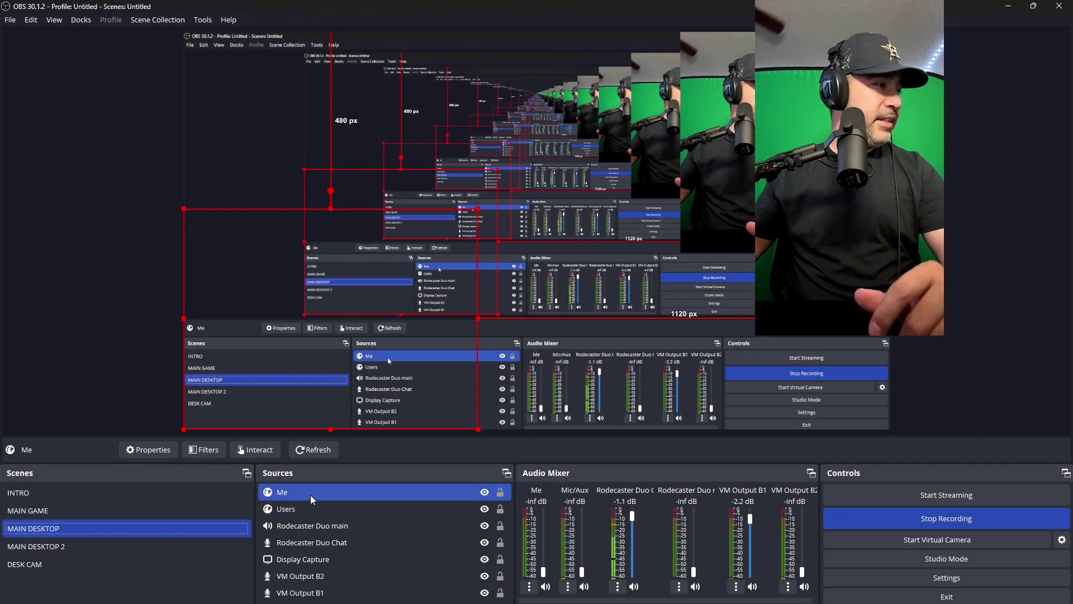
Step: Replace the Me browser source's URL with the copied director solo link and save it
{"action": "double_click", "coordinate": [310, 494]}
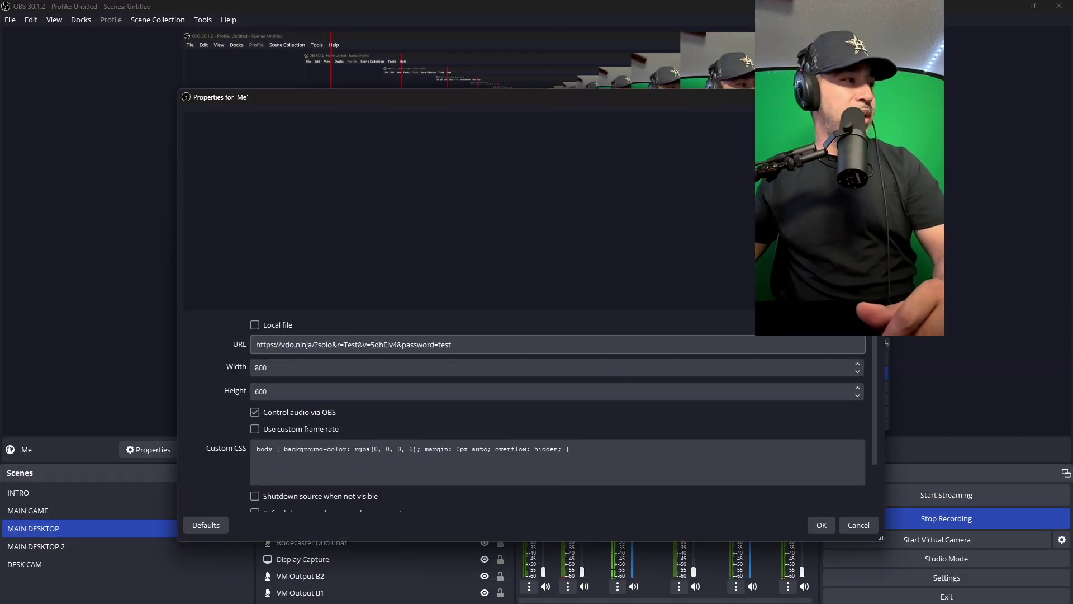
{"action": "left_click", "coordinate": [362, 346]}
{"action": "key", "text": "ctrl+a"}
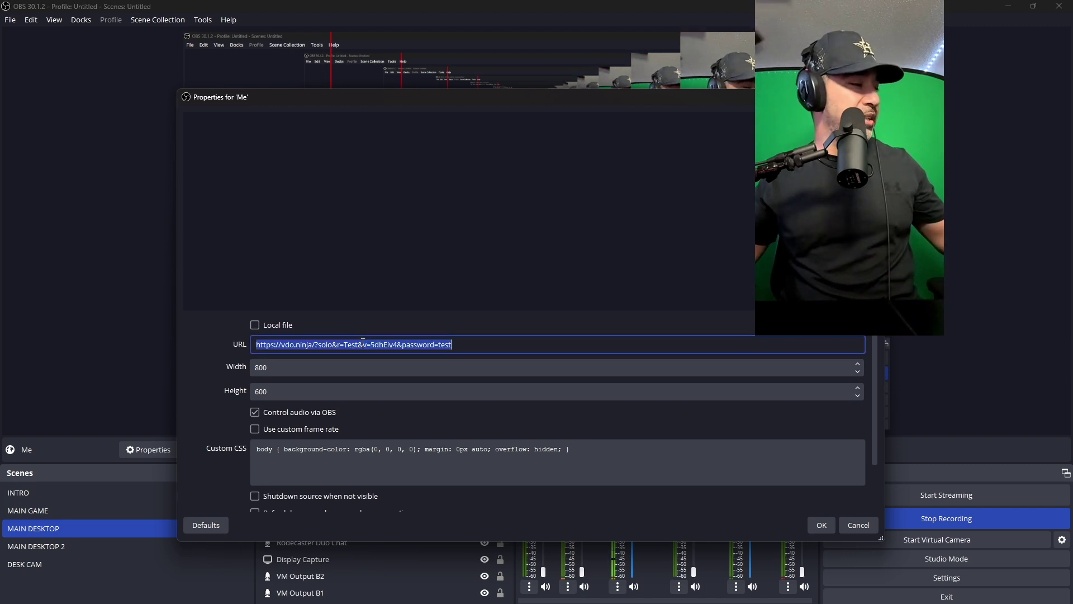
{"action": "key", "text": "ctrl+v"}
{"action": "left_click", "coordinate": [819, 525]}
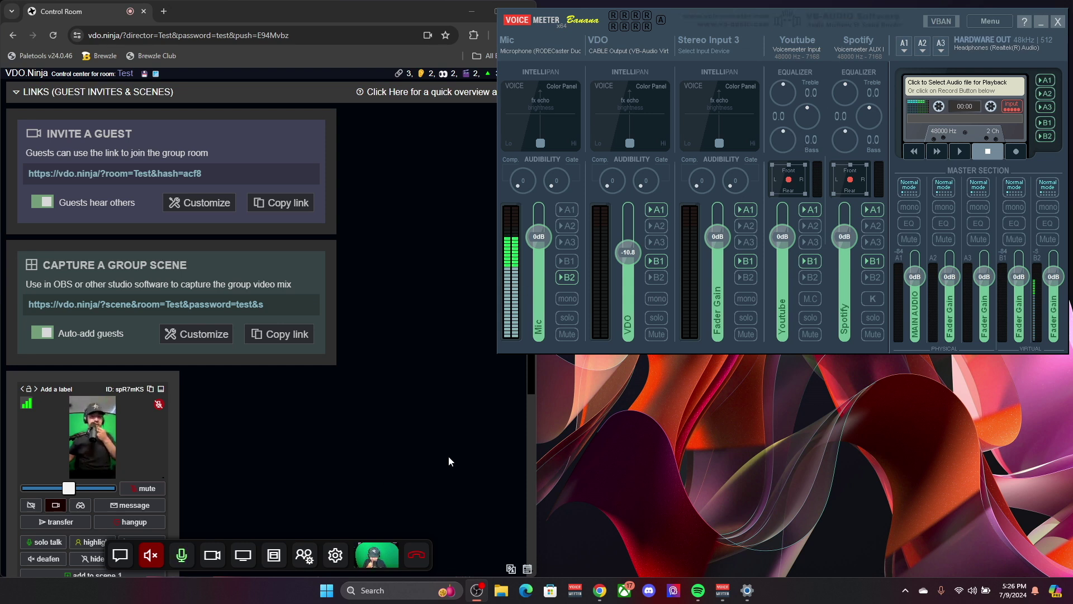
Step: Open the per-app Volume mixer in Windows Sound settings
{"action": "left_click", "coordinate": [974, 591]}
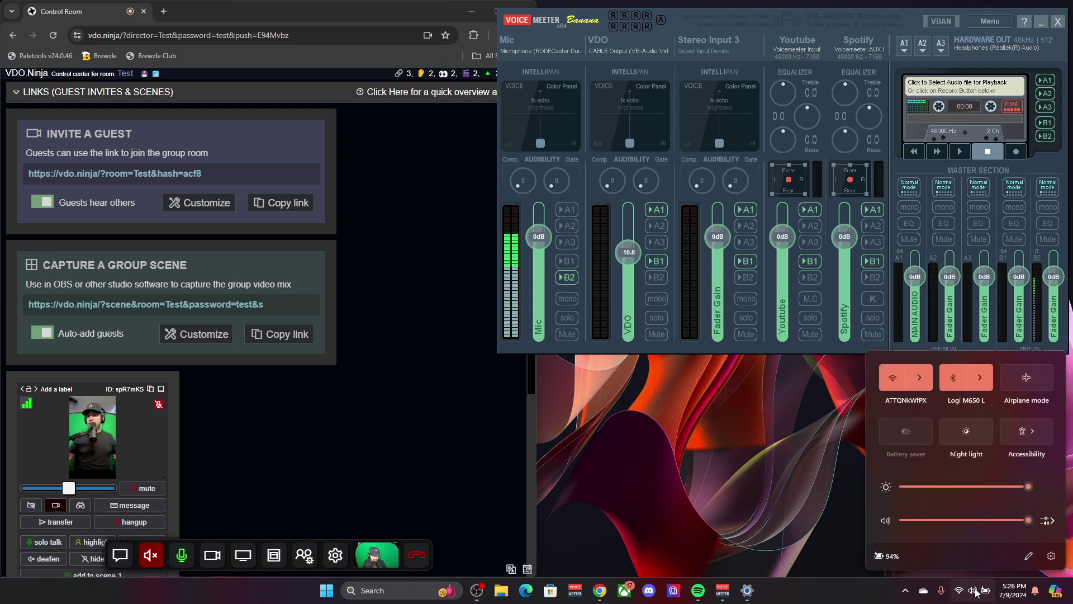
{"action": "left_click", "coordinate": [1046, 520]}
{"action": "left_click", "coordinate": [1030, 532]}
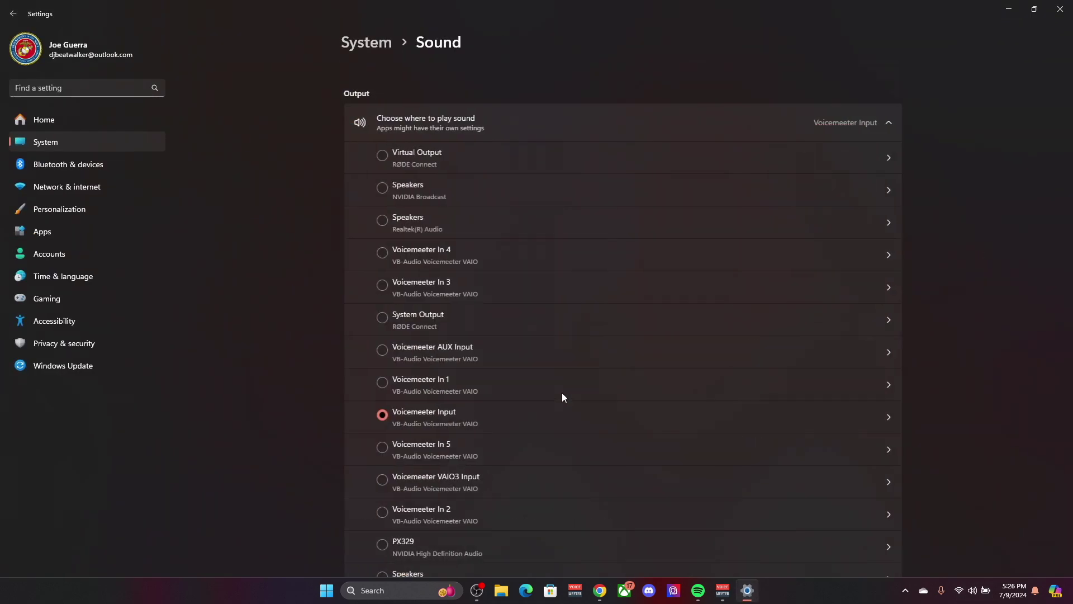
{"action": "scroll", "coordinate": [562, 394], "scroll_direction": "down", "scroll_amount": 10}
{"action": "scroll", "coordinate": [562, 397], "scroll_direction": "down", "scroll_amount": 10}
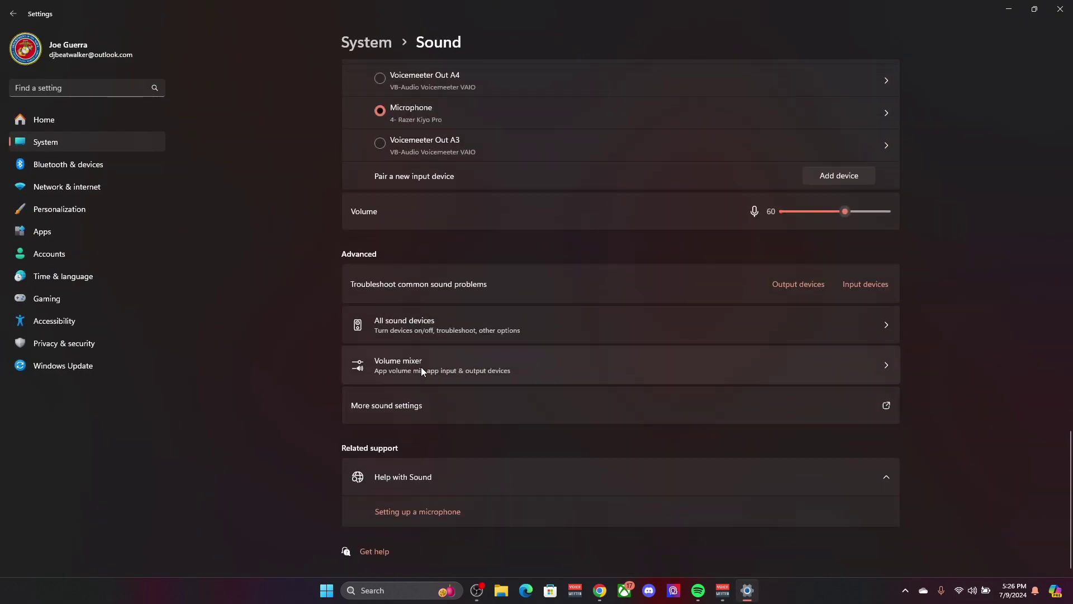
{"action": "left_click", "coordinate": [444, 367]}
Step: Set obs-browser-page's output device to CABLE Input (VB-Audio Virtual Cable) and minimize Settings
{"action": "scroll", "coordinate": [509, 343], "scroll_direction": "down", "scroll_amount": 3}
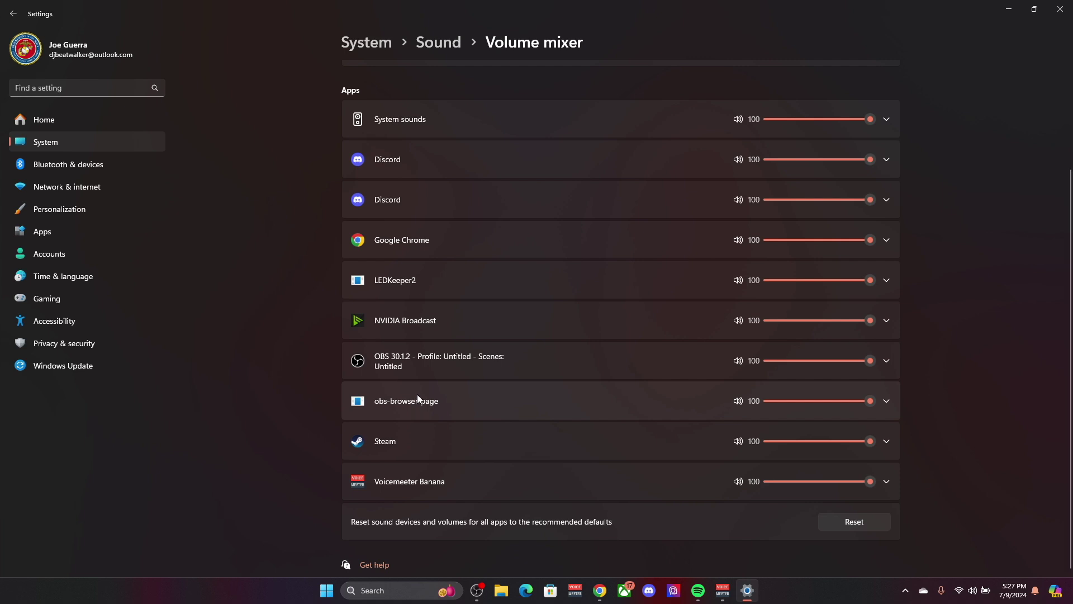
{"action": "left_click", "coordinate": [887, 401]}
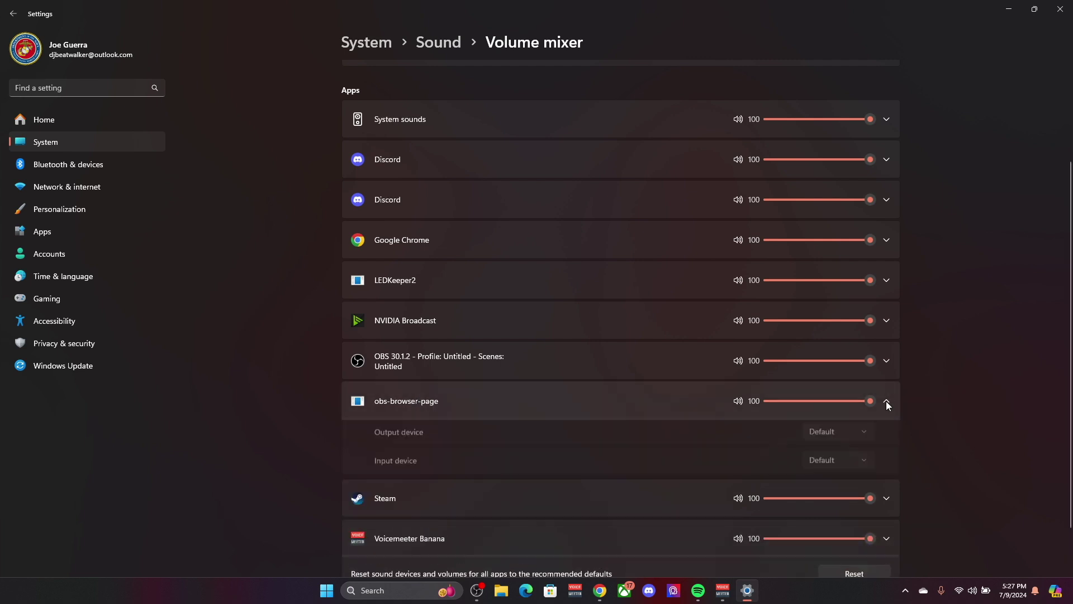
{"action": "left_click", "coordinate": [841, 437]}
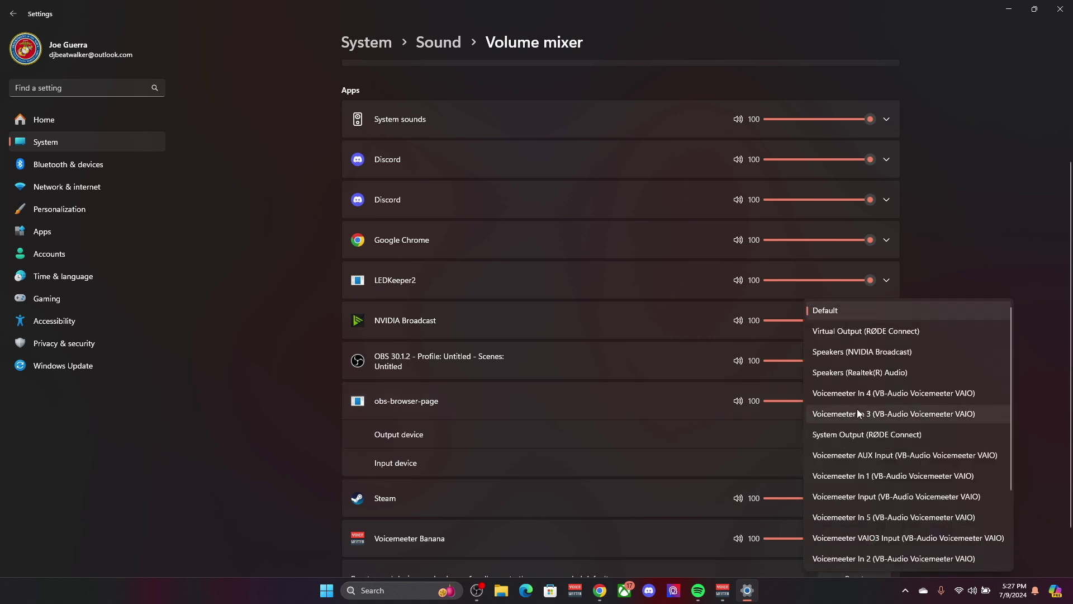
{"action": "scroll", "coordinate": [879, 388], "scroll_direction": "down", "scroll_amount": 4}
{"action": "left_click", "coordinate": [861, 517]}
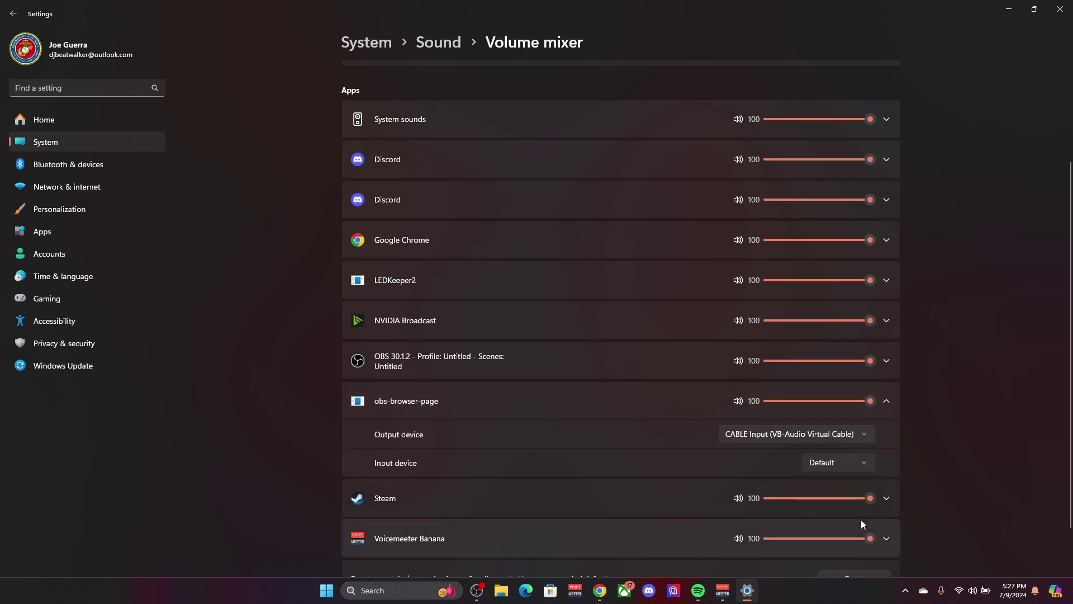
{"action": "left_click", "coordinate": [1008, 9]}
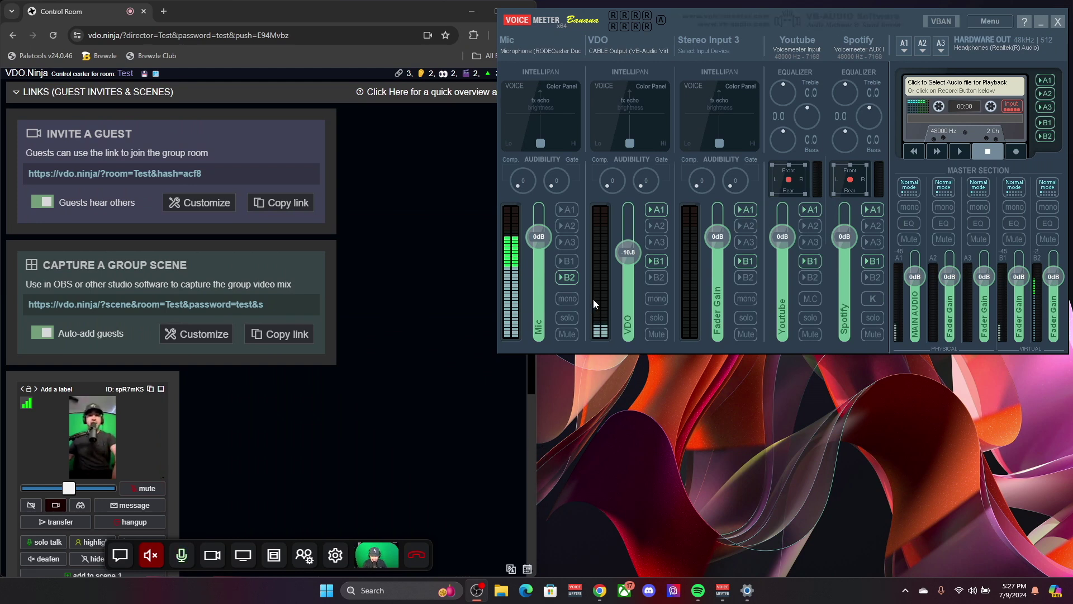
Step: Reset Voicemeeter's VDO fader to 0 dB and toggle the guest's echo cancellation on, then back off
{"action": "double_click", "coordinate": [635, 242]}
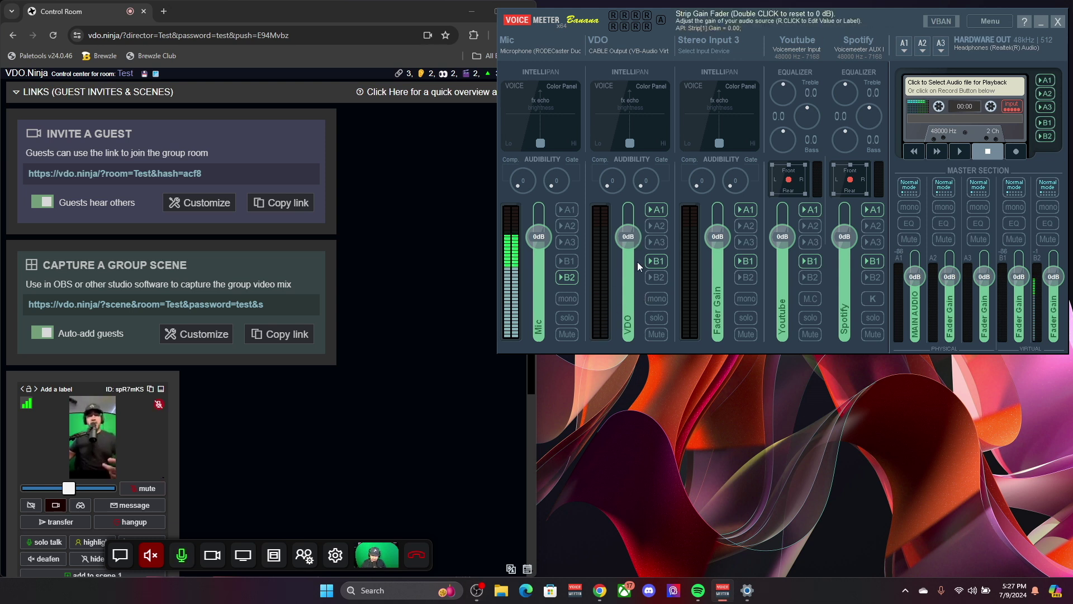
{"action": "scroll", "coordinate": [183, 444], "scroll_direction": "down", "scroll_amount": 5}
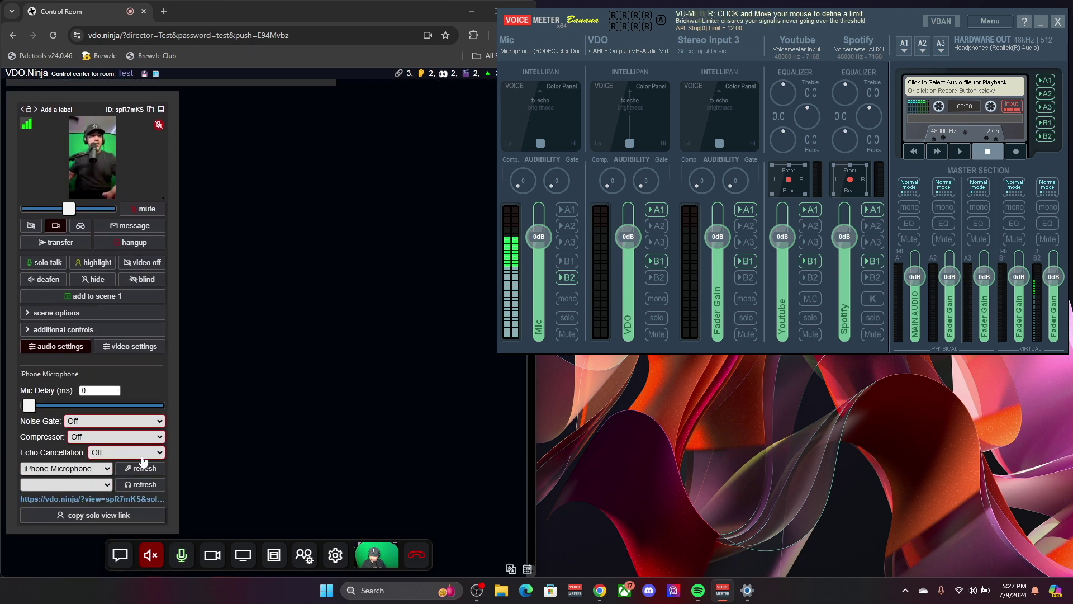
{"action": "left_click", "coordinate": [138, 454]}
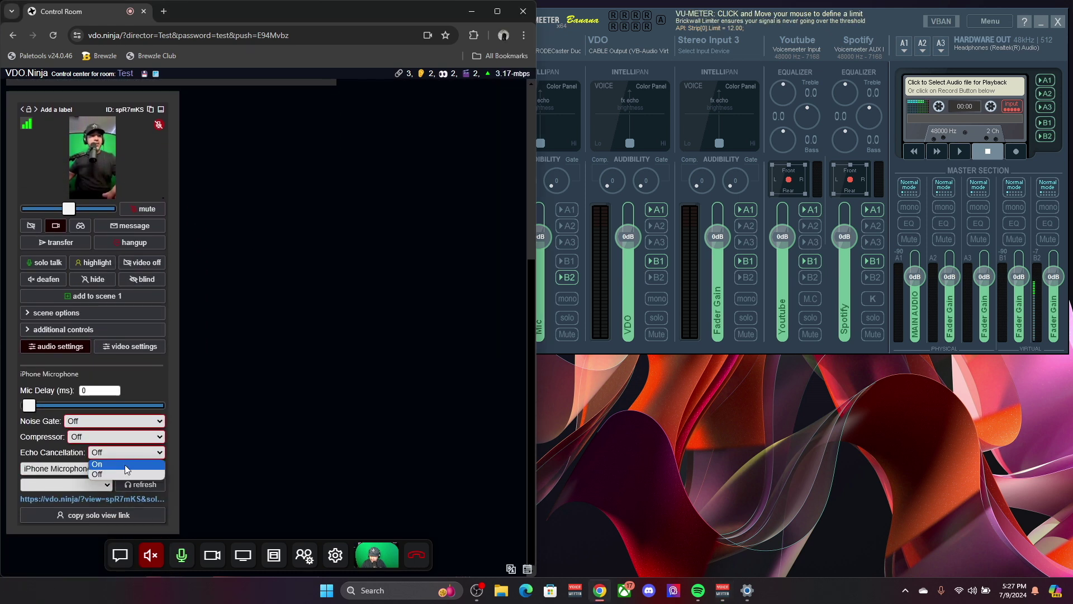
{"action": "left_click", "coordinate": [126, 464]}
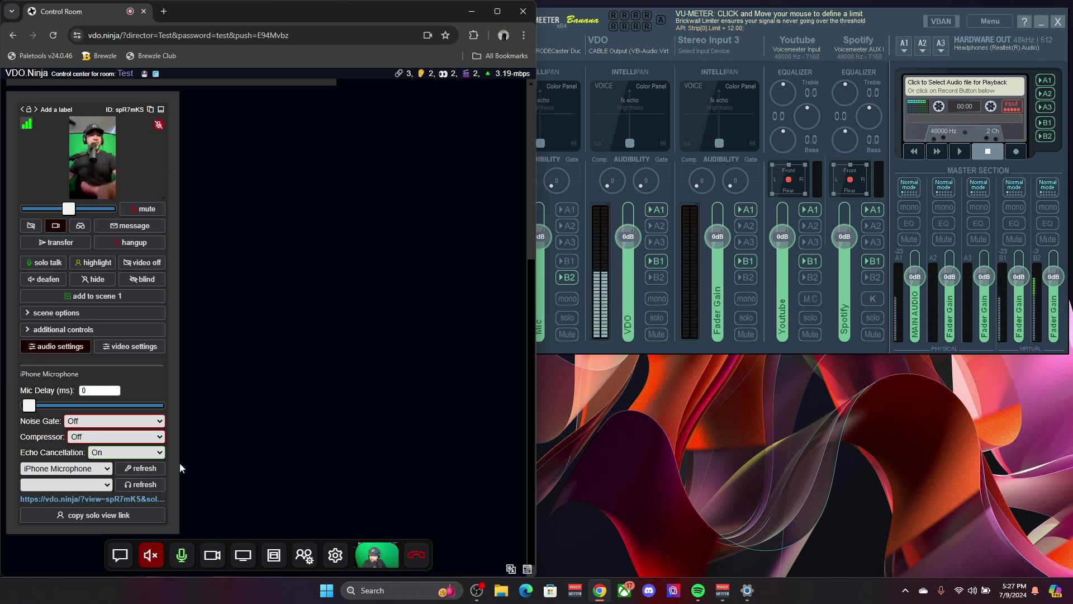
{"action": "left_click", "coordinate": [133, 456]}
{"action": "left_click", "coordinate": [134, 459]}
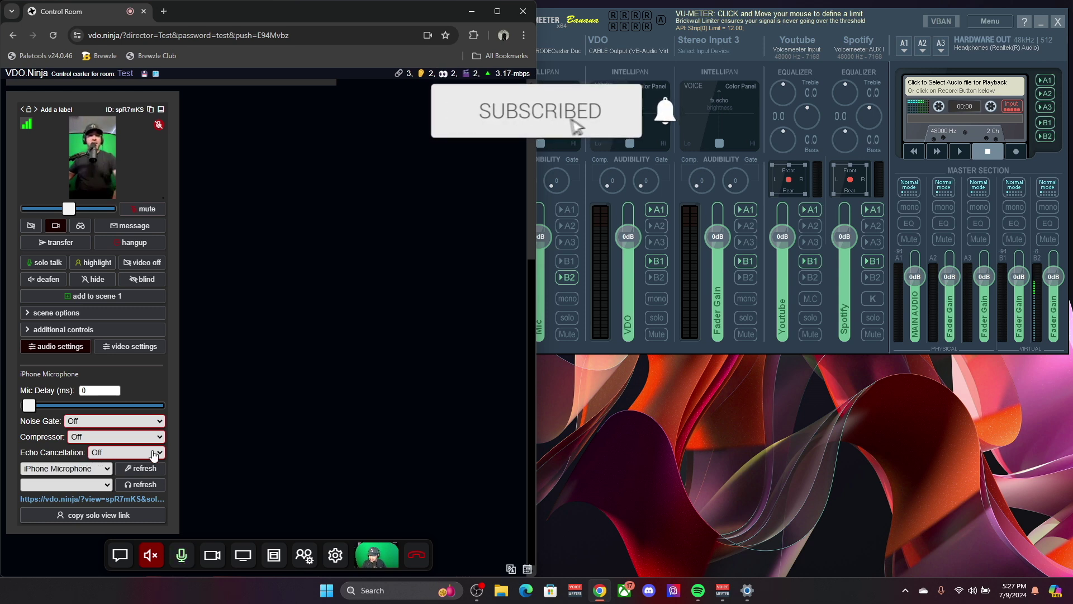
Step: Scroll the control room back up and bring the Voicemeeter mixer to the front
{"action": "mouse_move", "coordinate": [72, 208]}
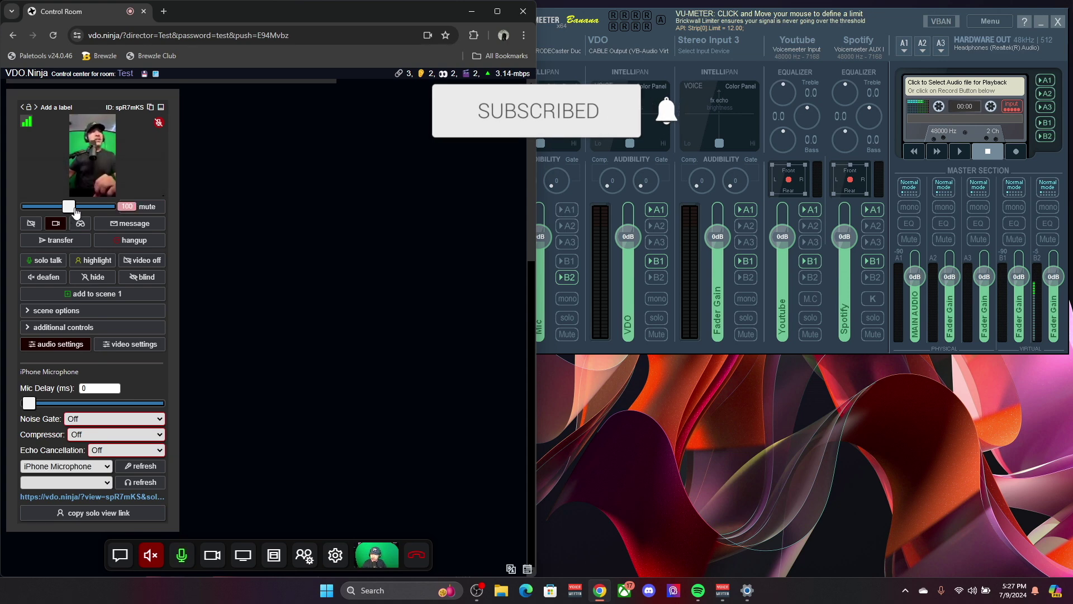
{"action": "scroll", "coordinate": [202, 411], "scroll_direction": "up", "scroll_amount": 4}
{"action": "left_click", "coordinate": [646, 210]}
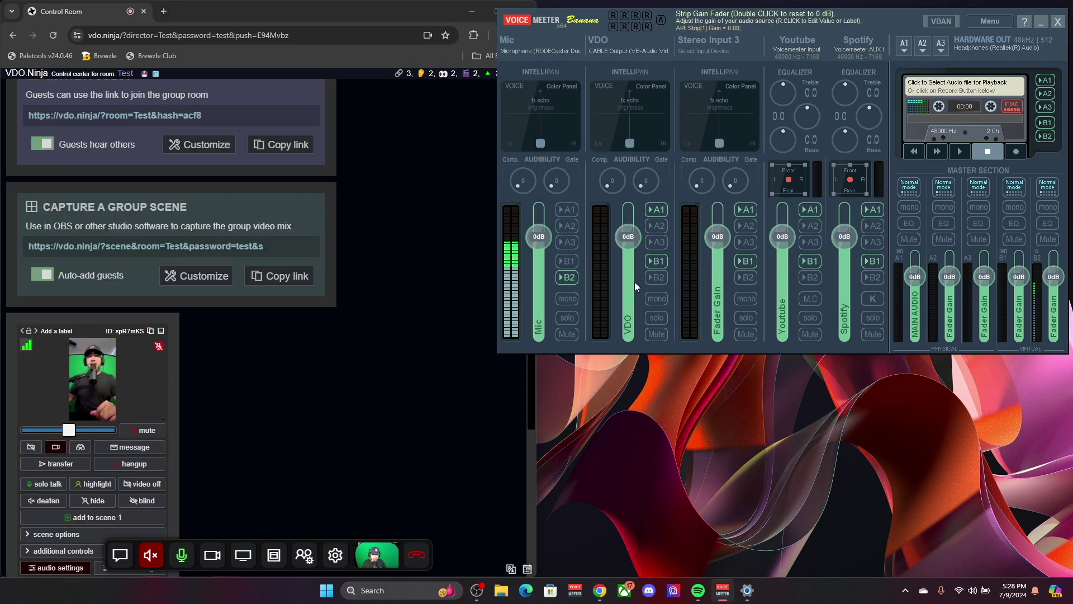
{"action": "mouse_move", "coordinate": [128, 400]}
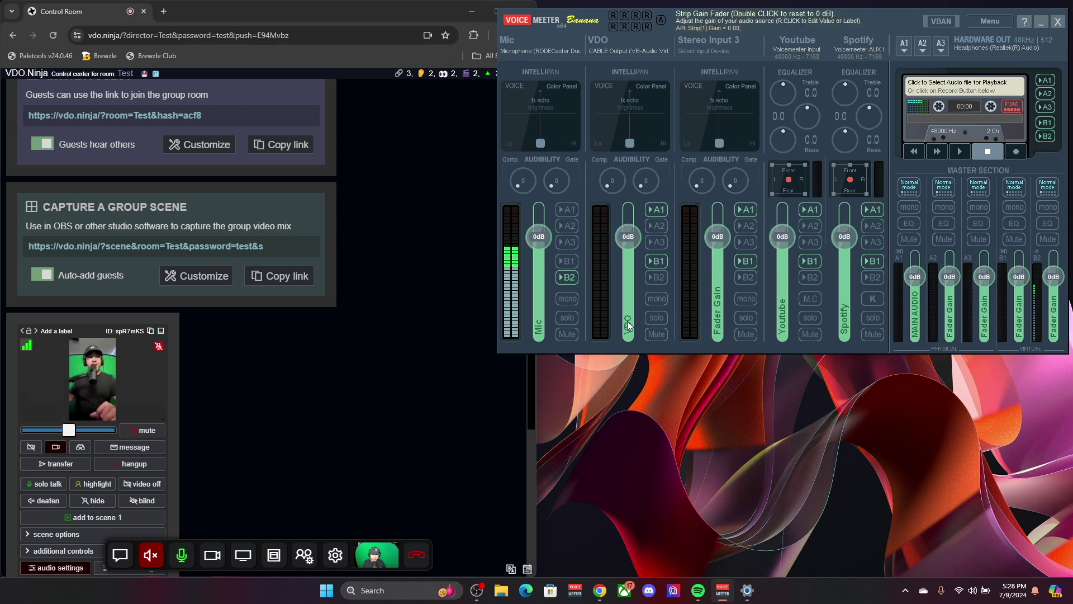